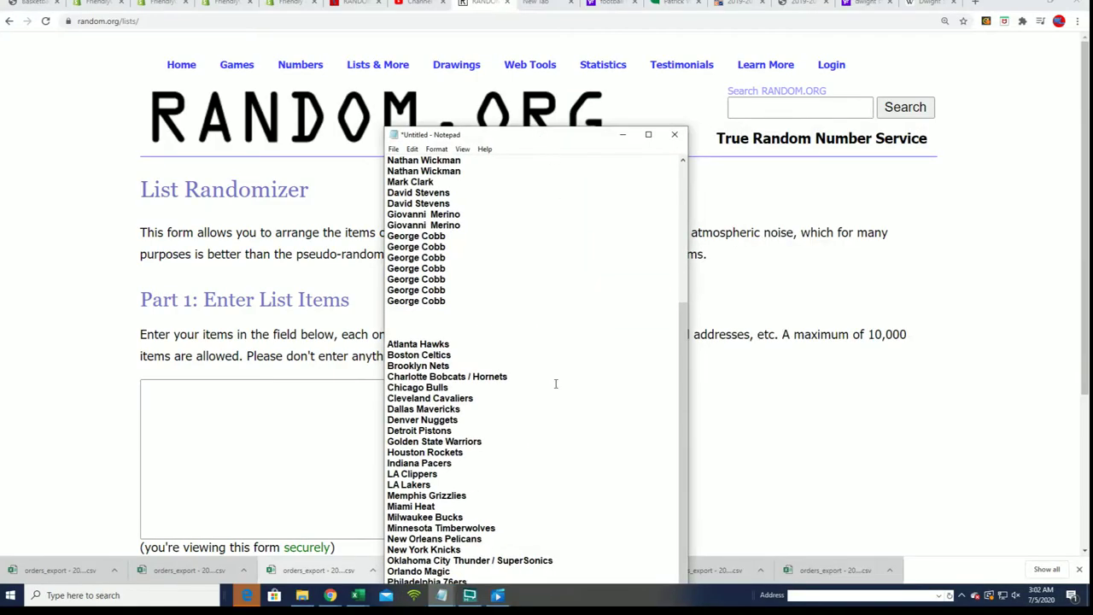
Step: Copy all the owner names from the Notepad list into the empty item field of the List Randomizer
drag(446, 508, 434, 226)
right_click(408, 197)
right_click(484, 198)
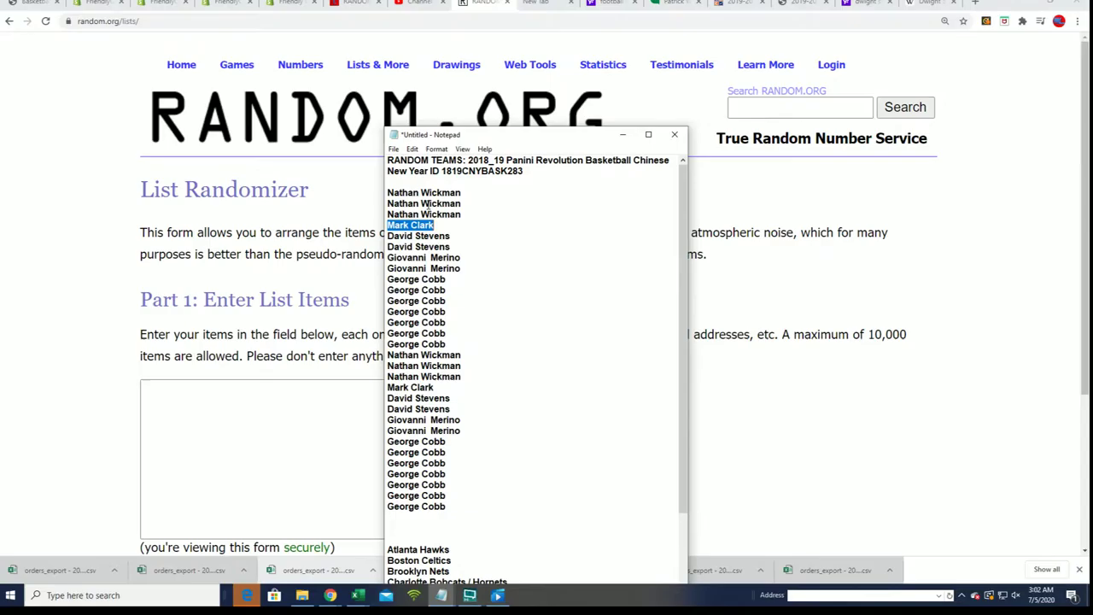
drag(390, 190, 456, 508)
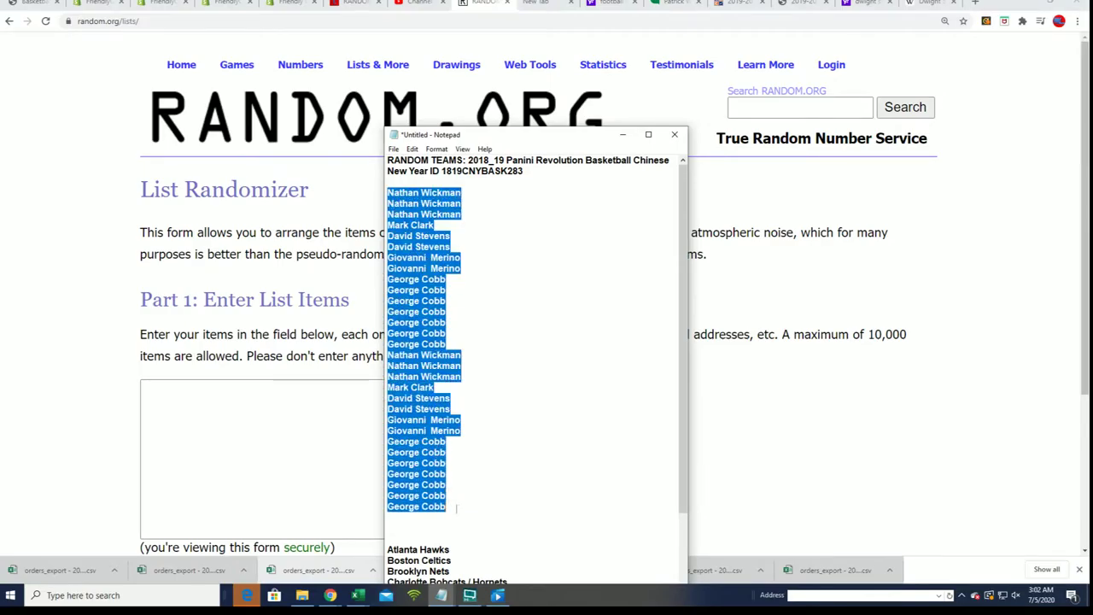
right_click(409, 434)
click(437, 295)
click(214, 391)
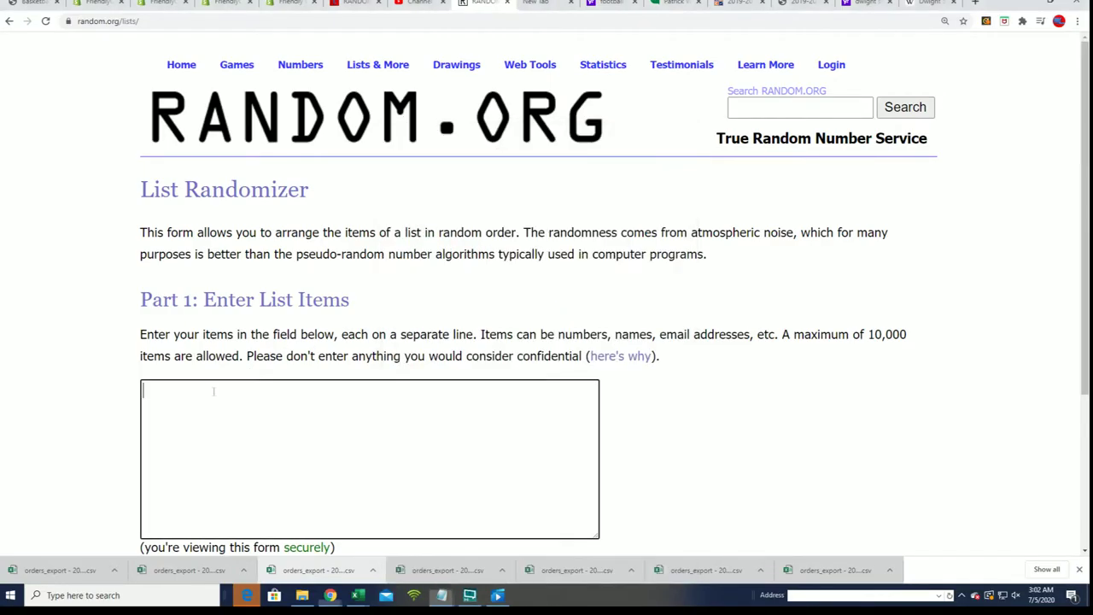
right_click(214, 391)
click(247, 469)
Step: Randomize the list of owner names seven times in a row
scroll(247, 478, down, 3)
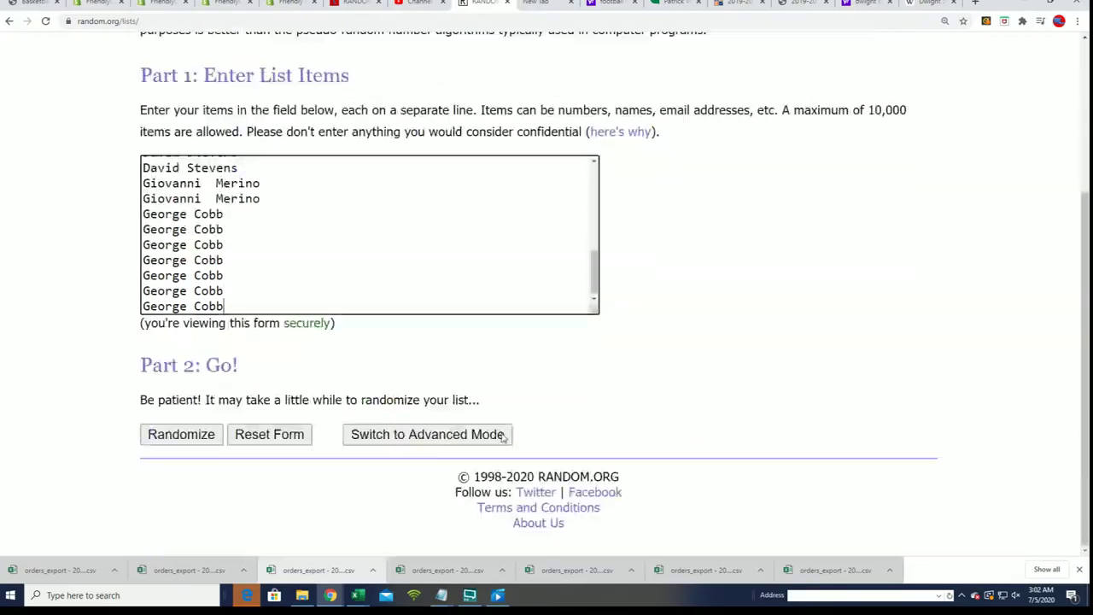
click(209, 440)
scroll(241, 431, down, 2)
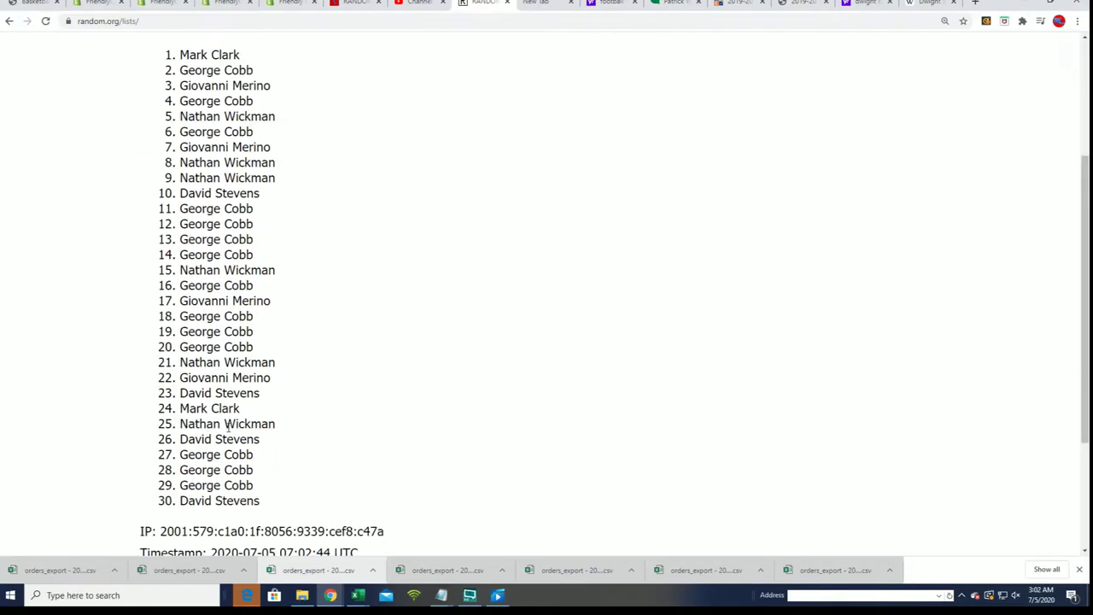
scroll(227, 429, down, 2)
click(163, 435)
scroll(201, 403, down, 5)
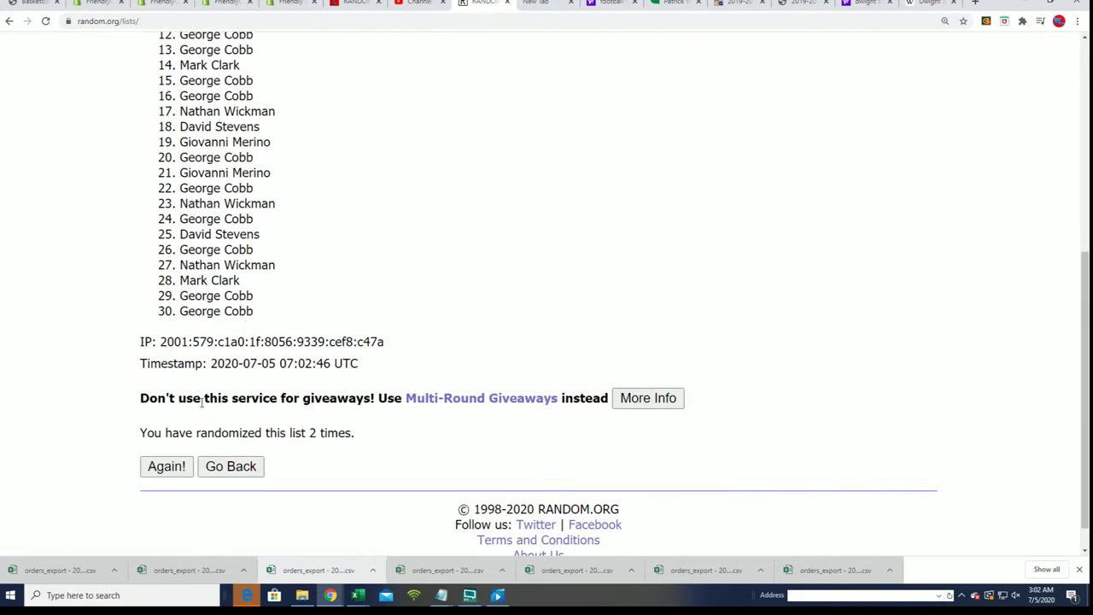
click(163, 466)
scroll(173, 440, down, 1)
click(173, 438)
scroll(291, 385, down, 5)
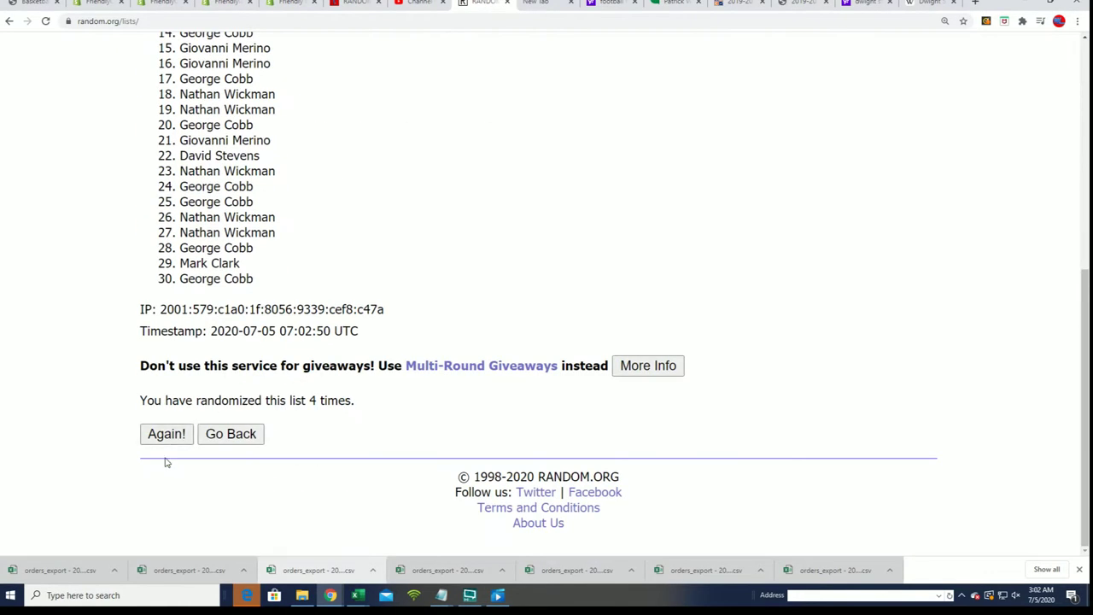
click(173, 433)
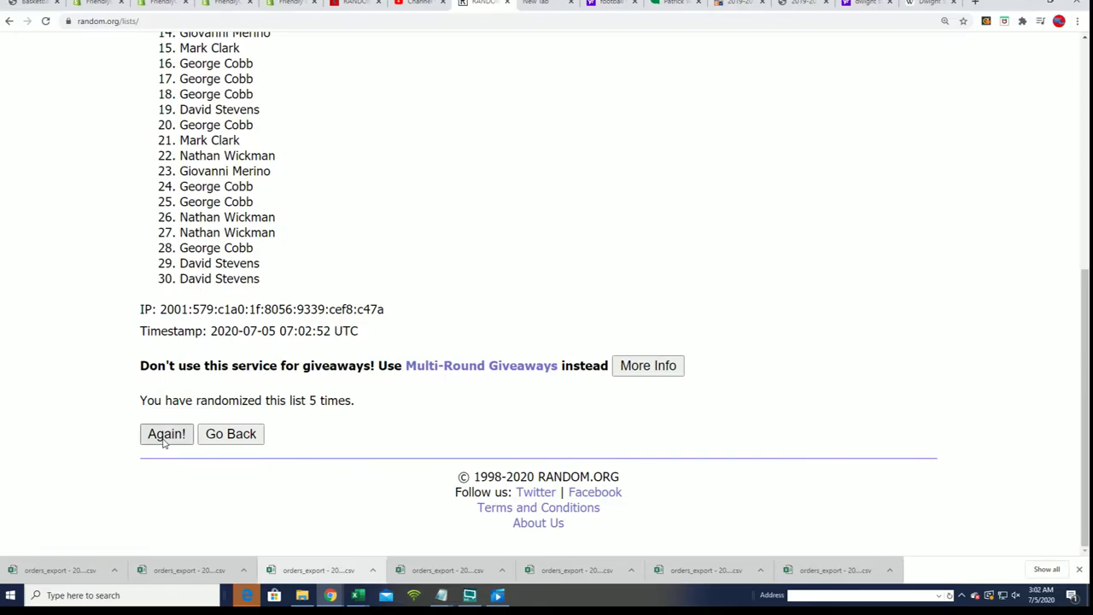
click(163, 434)
scroll(420, 358, down, 5)
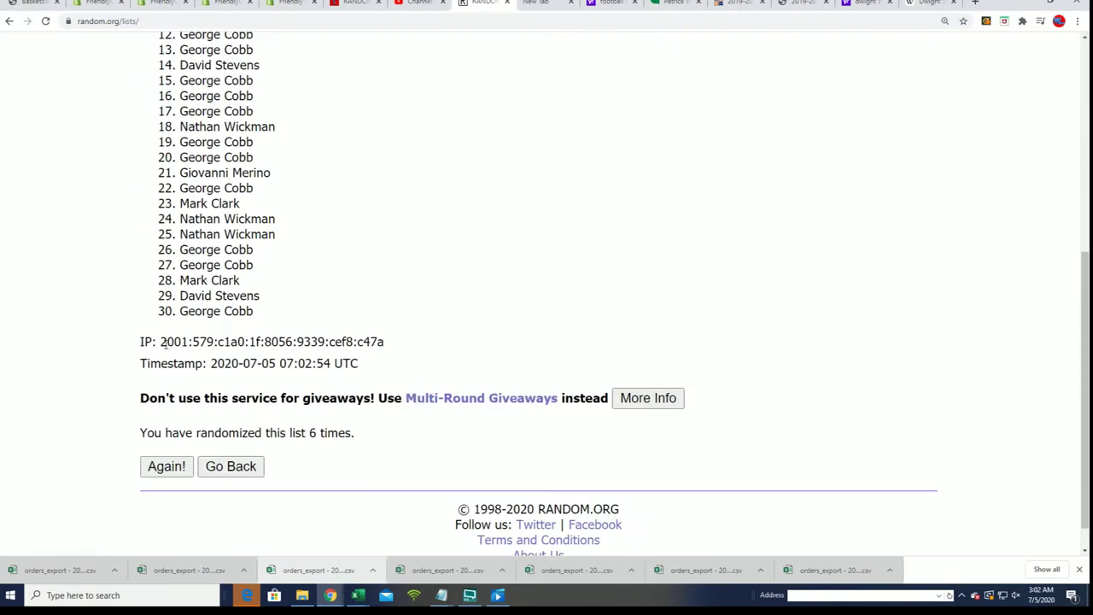
click(151, 469)
Step: Copy all 30 owner names from the seventh randomized result
scroll(317, 177, down, 2)
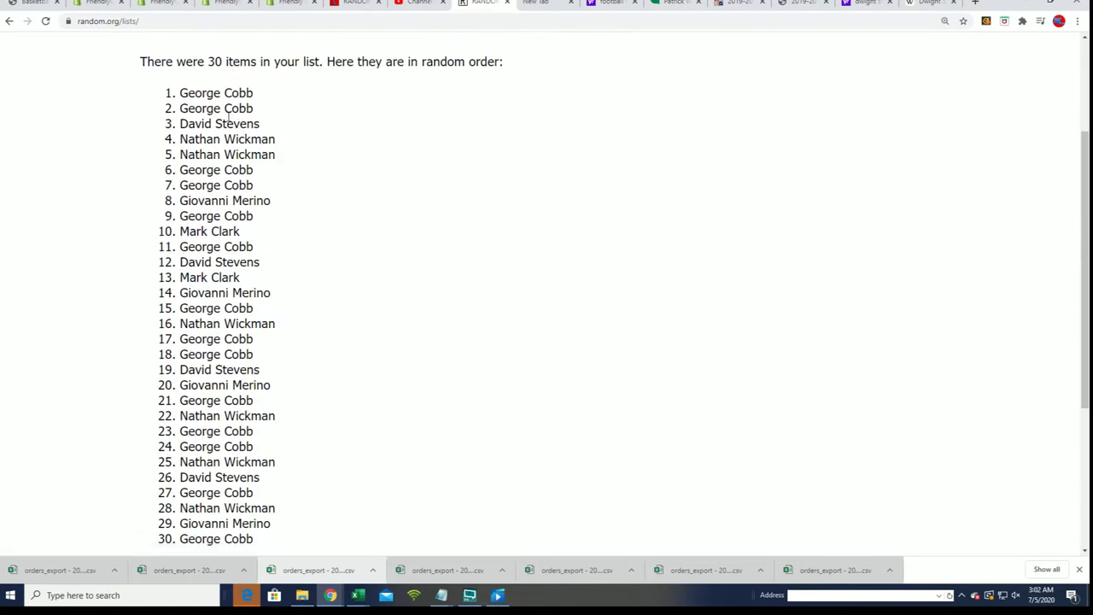
scroll(268, 180, down, 1)
drag(179, 85, 256, 425)
scroll(257, 342, up, 2)
key(ctrl+c)
Step: Switch to the Excel workbook and paste the randomized names as unformatted text into the Owners column, starting at A2
key(alt+Tab)
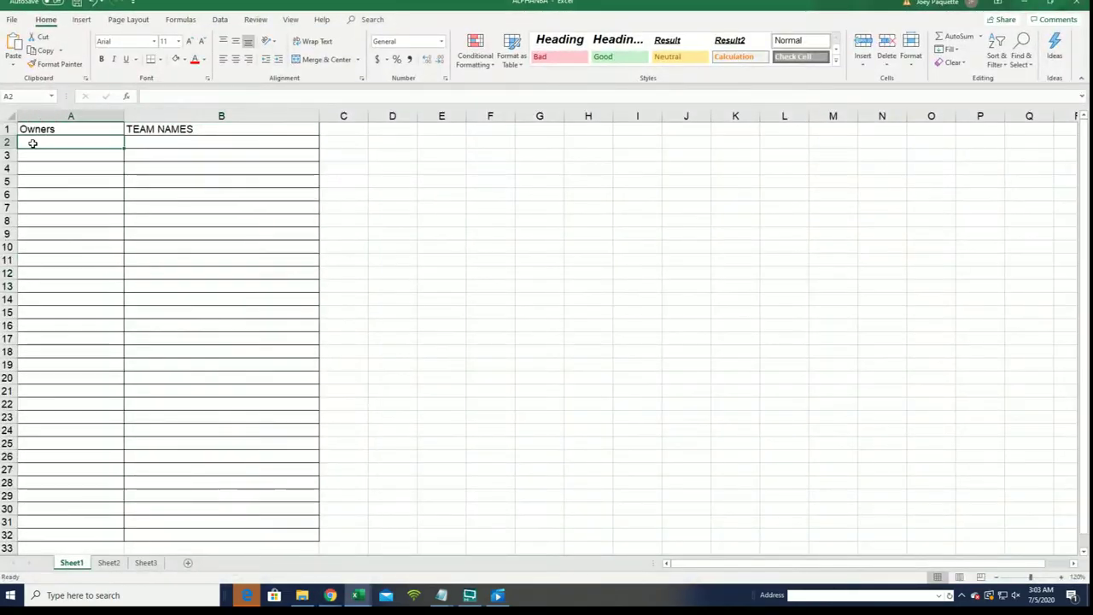
right_click(32, 142)
click(72, 208)
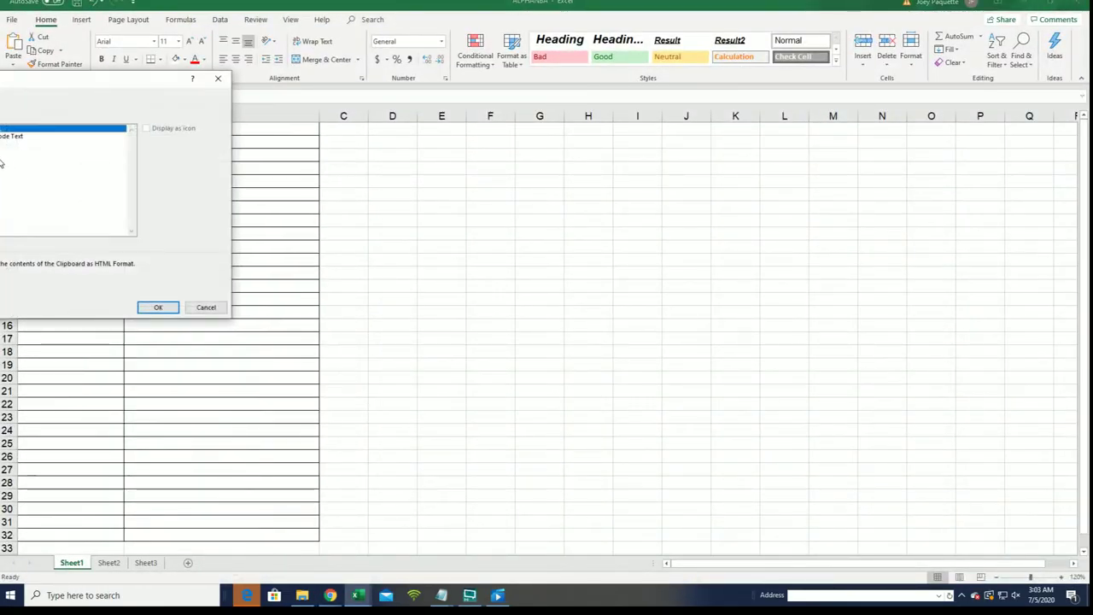
click(8, 143)
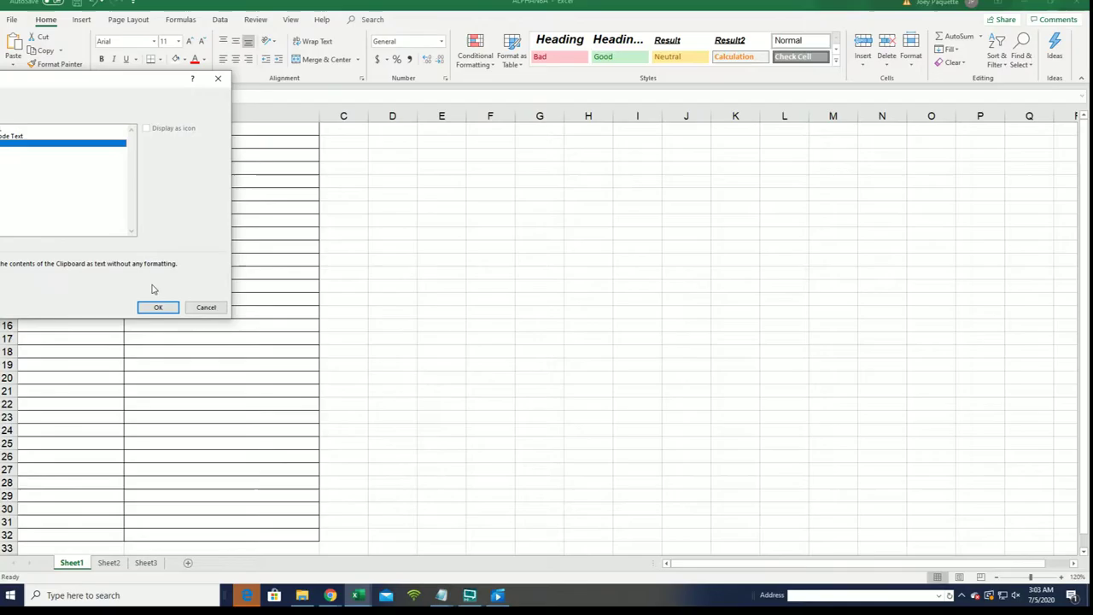
click(157, 306)
click(154, 139)
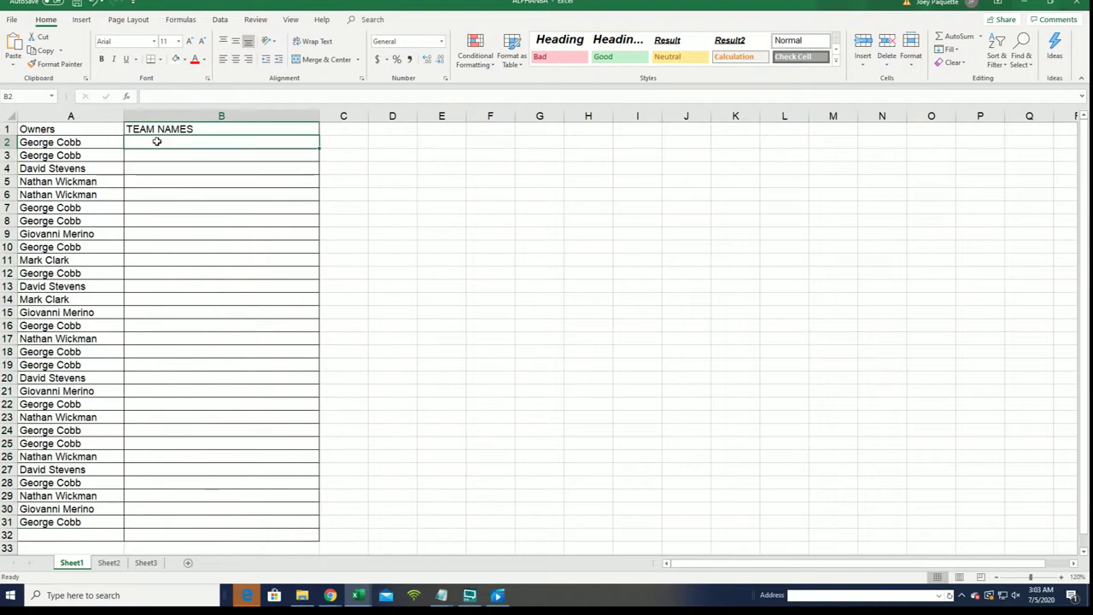
Step: Return to the Notepad file and copy the whole team list from Atlanta Hawks to Washington Wizards
click(997, 3)
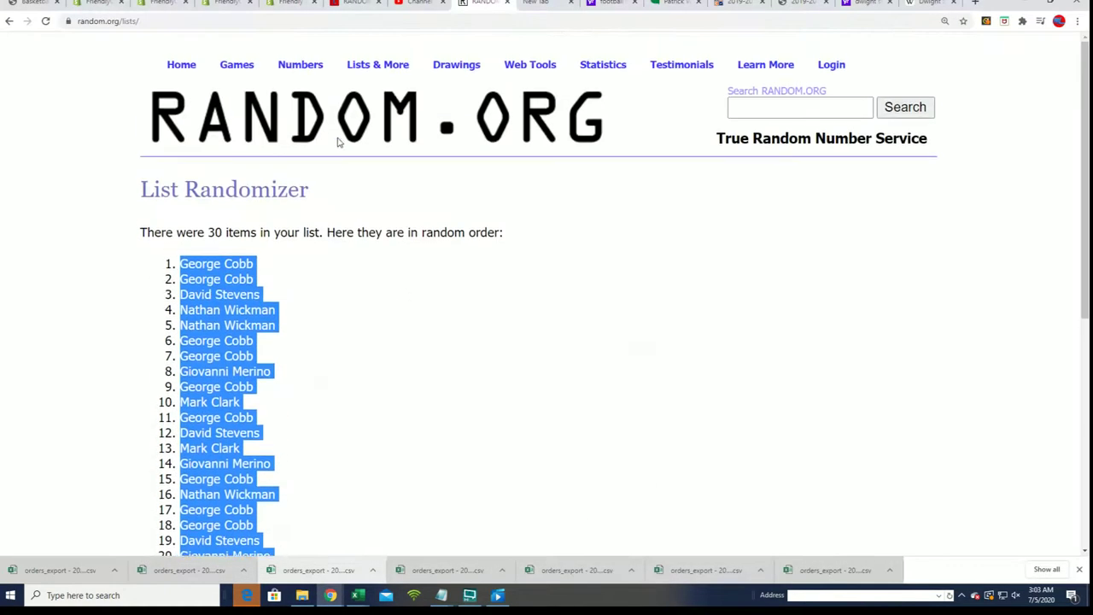
mouse_move(386, 89)
key(alt+Tab)
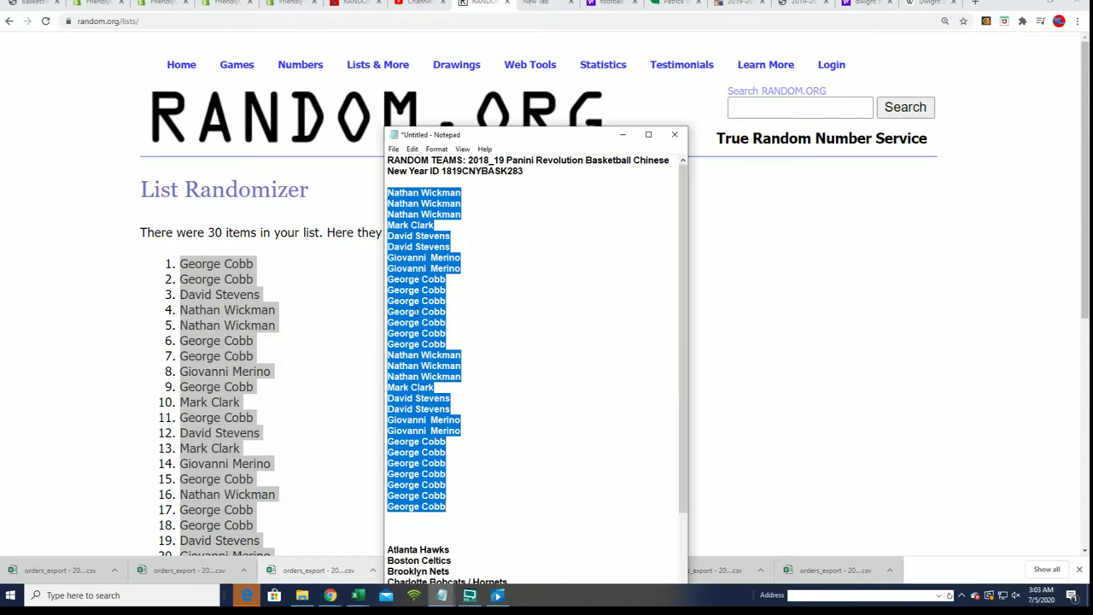
drag(514, 133, 529, 17)
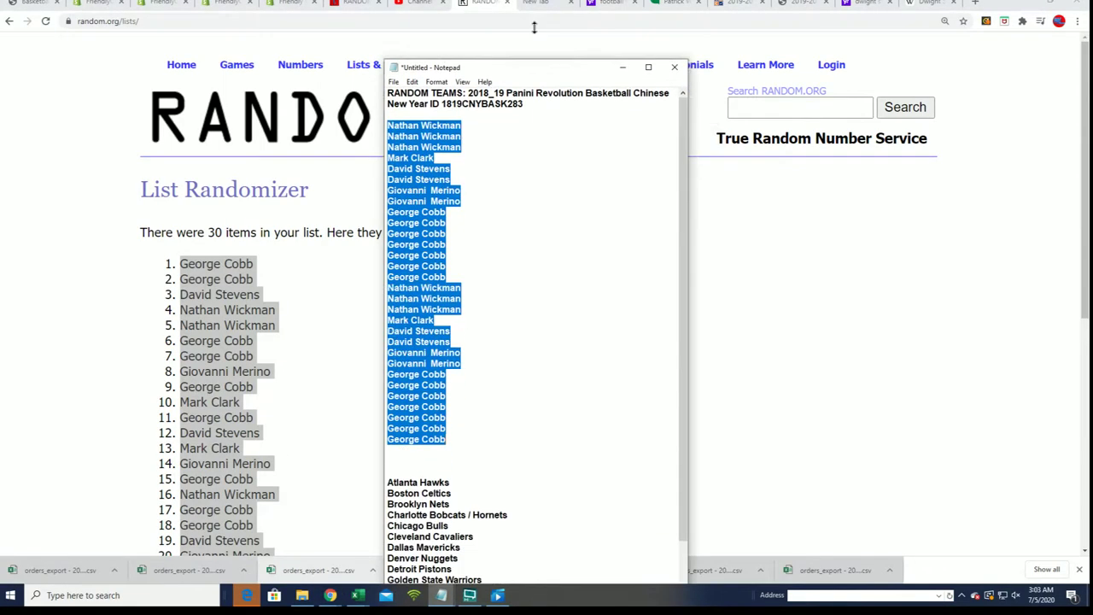
scroll(503, 423, down, 6)
drag(478, 535, 378, 221)
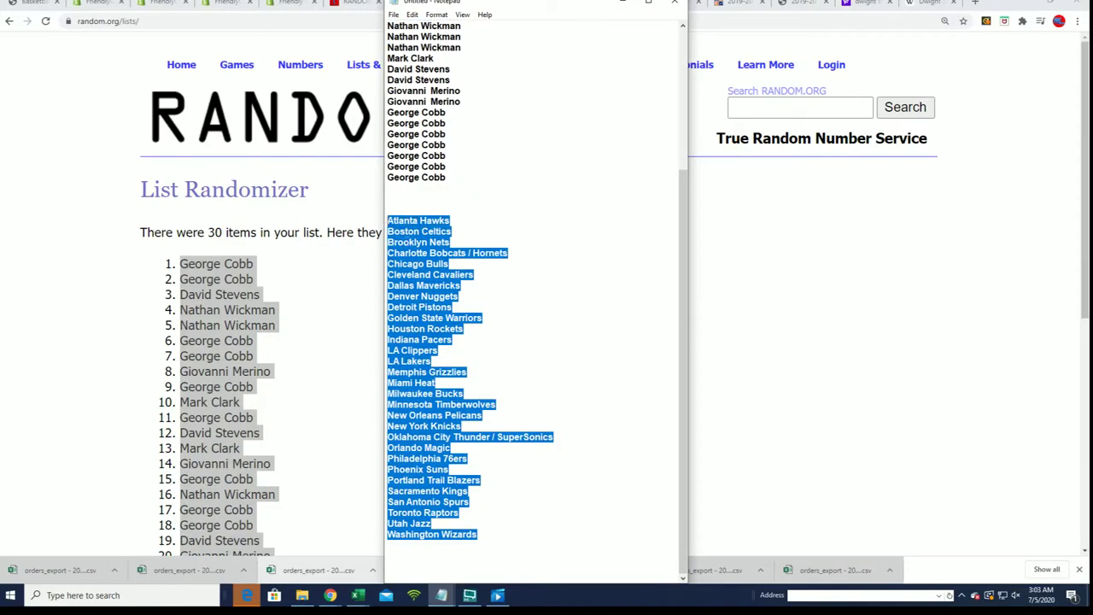
right_click(415, 222)
click(434, 260)
Step: Open a fresh List Randomizer form in the browser and paste the team names into its item field
key(alt+Tab)
mouse_move(410, 62)
click(386, 88)
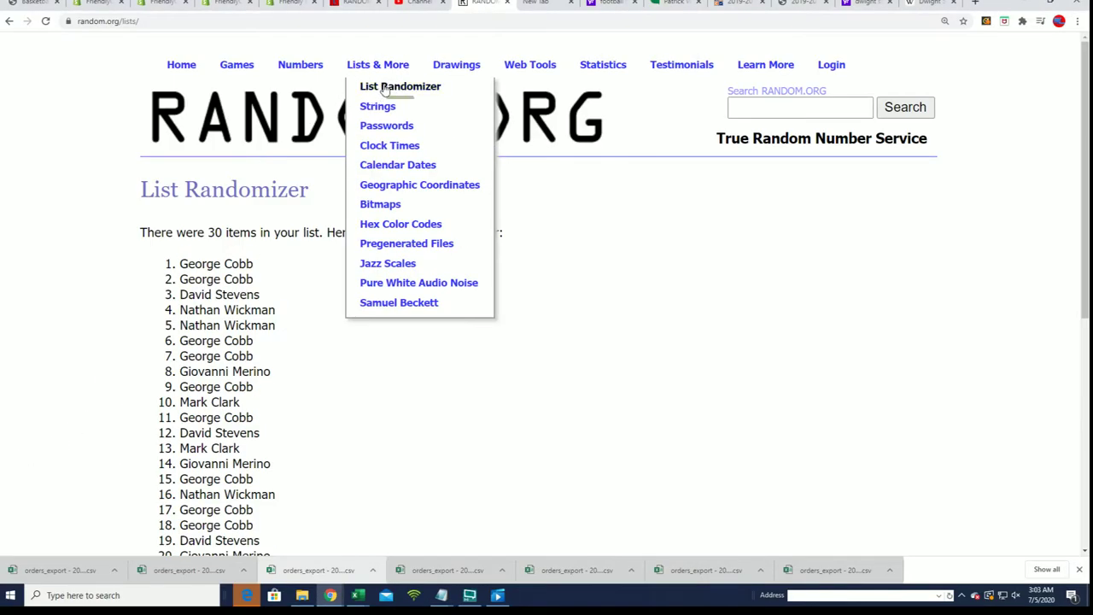
click(144, 390)
right_click(144, 390)
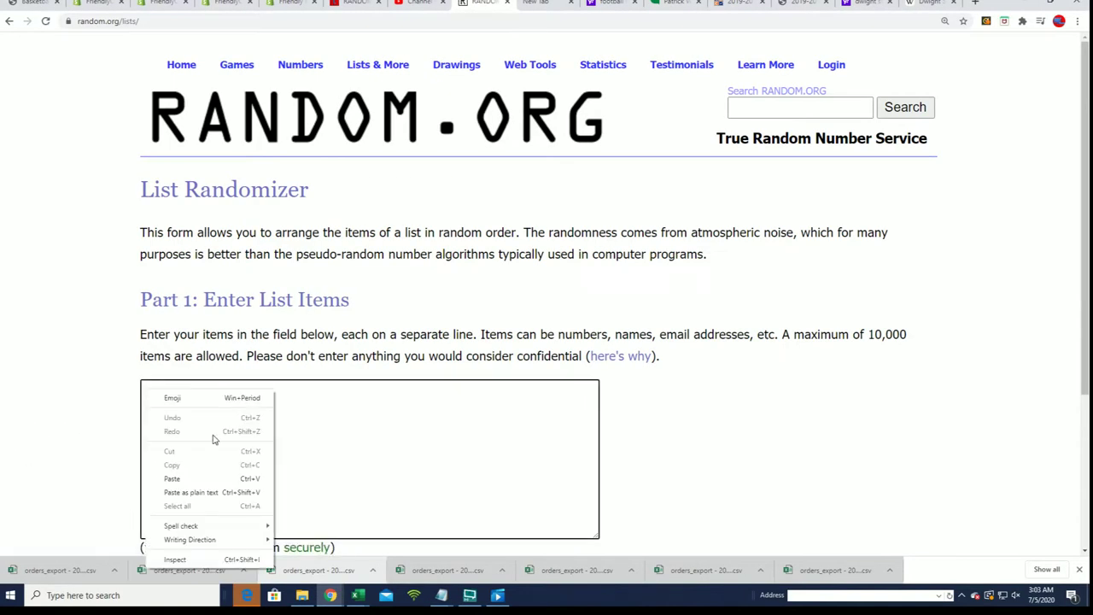
click(170, 478)
Step: Randomize the list of team names seven times in a row
scroll(632, 444, down, 3)
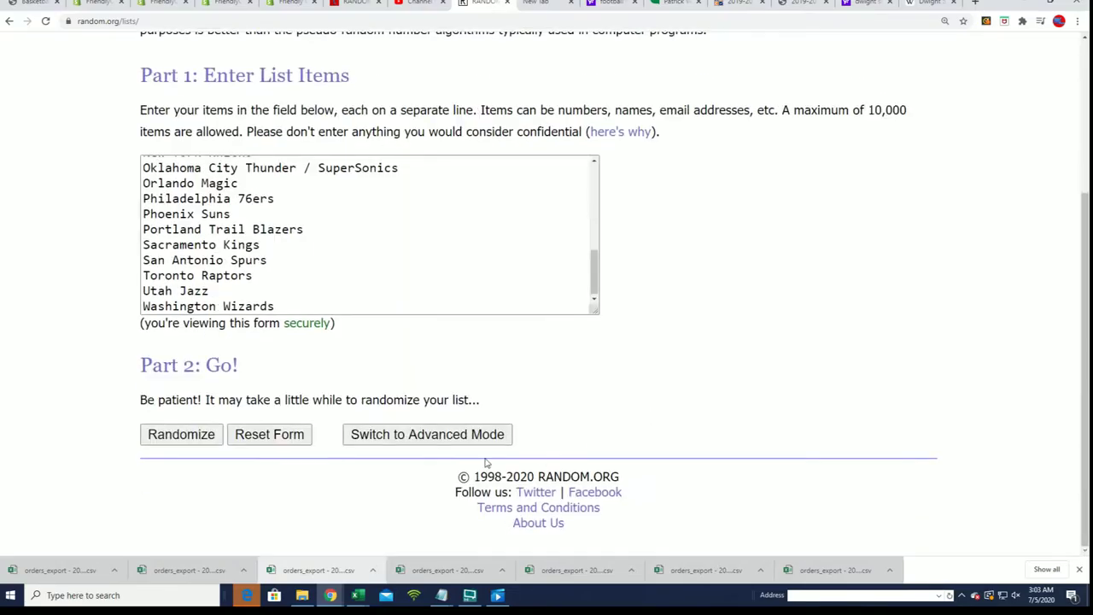
click(174, 437)
scroll(157, 459, down, 5)
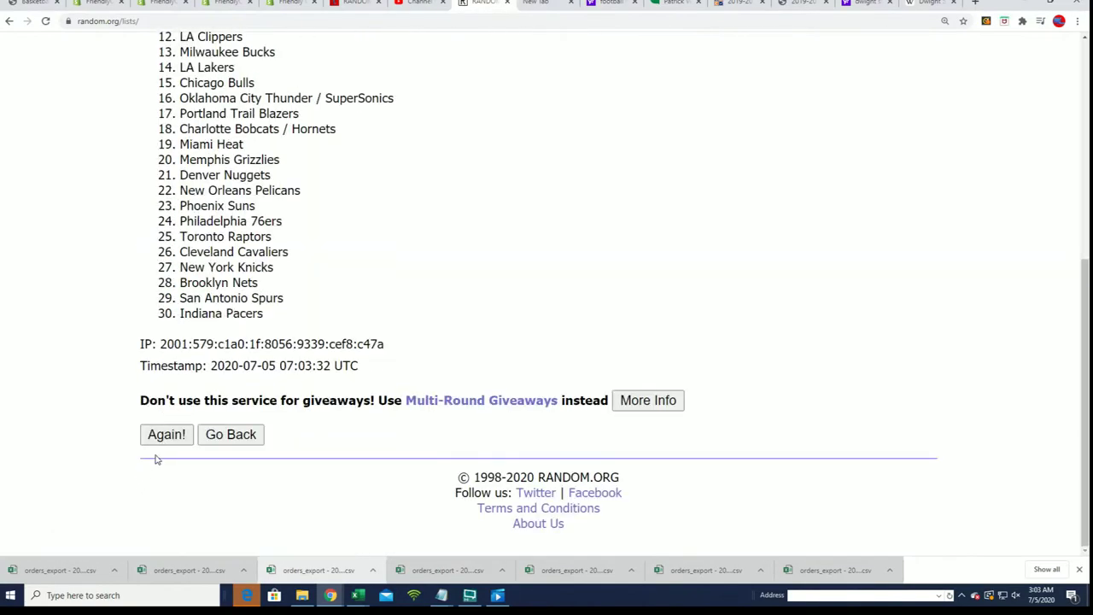
click(175, 437)
scroll(146, 451, down, 5)
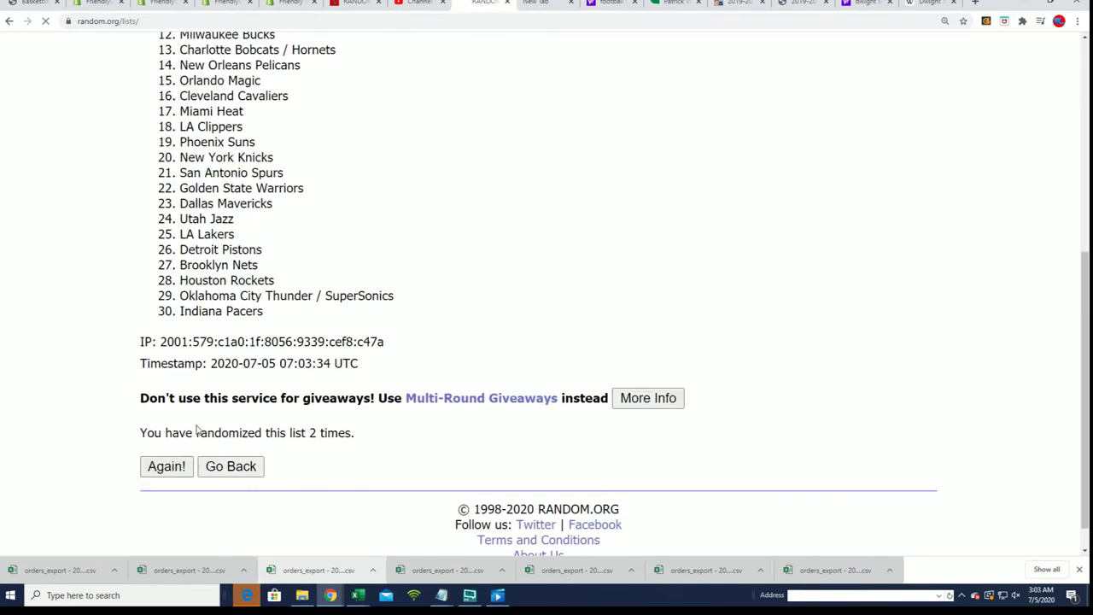
click(164, 467)
click(171, 436)
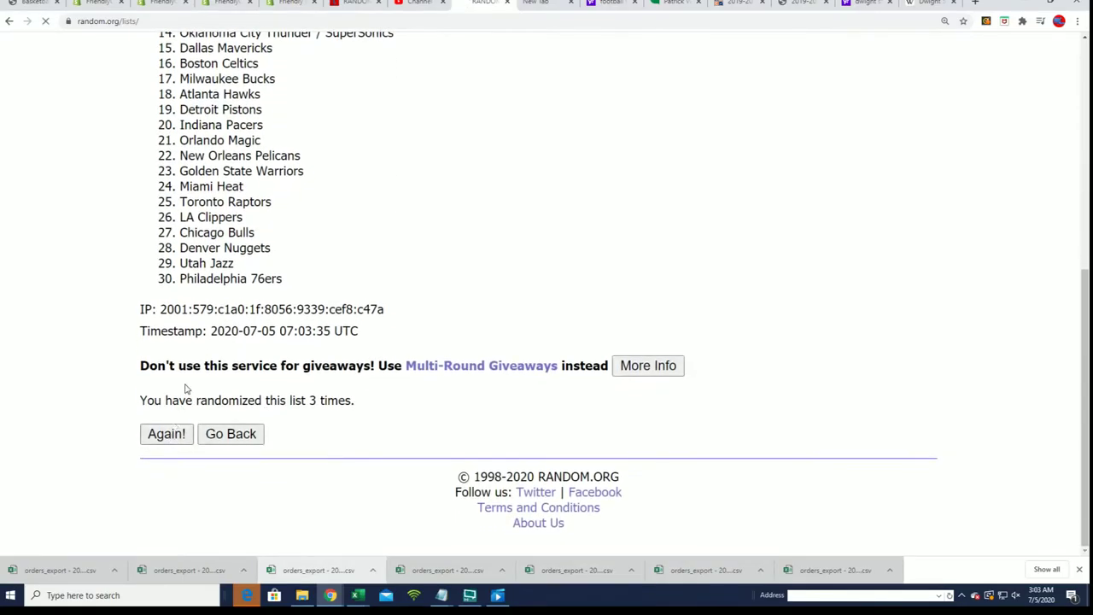
scroll(163, 427, down, 5)
click(149, 442)
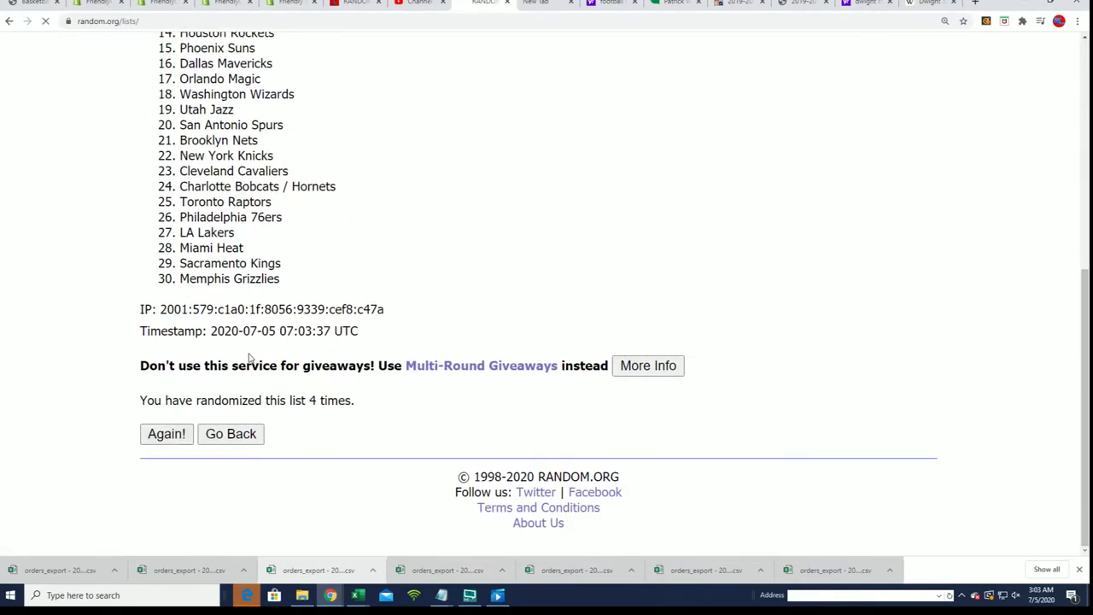
click(171, 431)
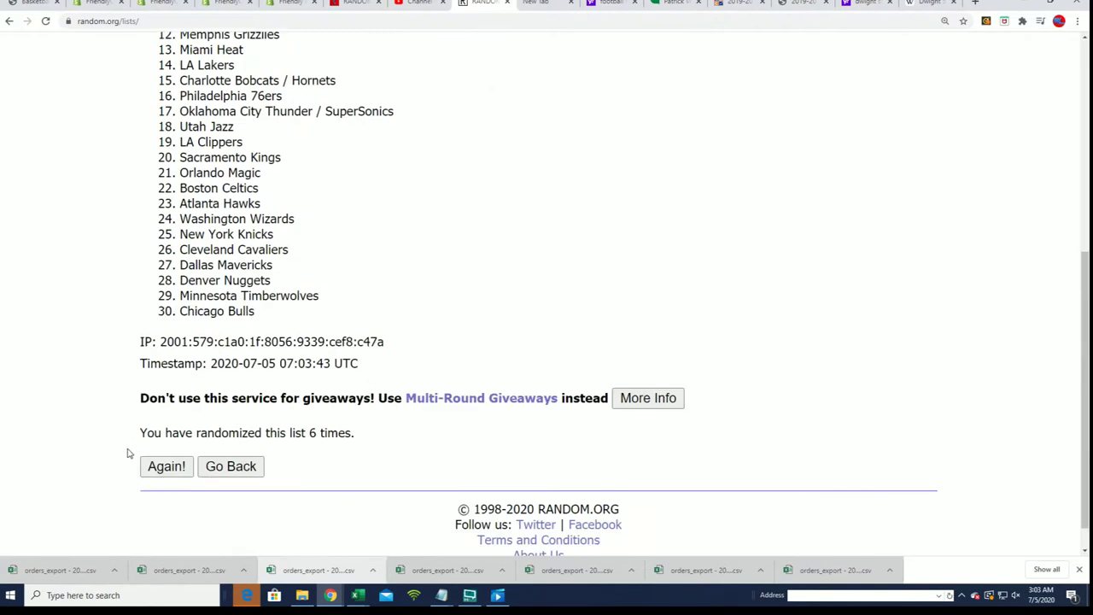
click(166, 466)
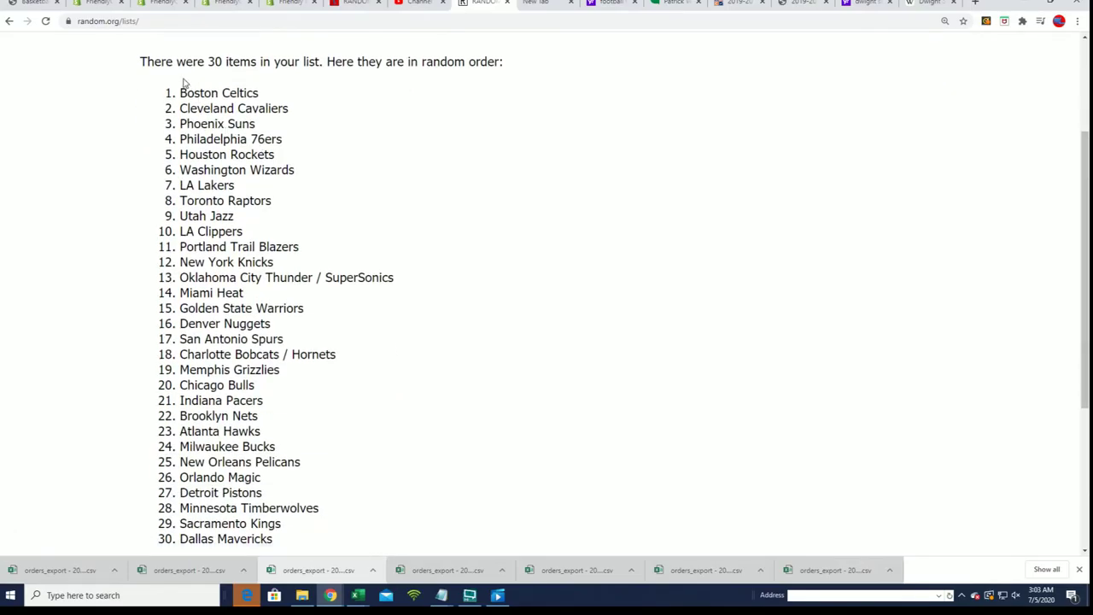
Step: Copy all 30 team names from the seventh randomized result
drag(183, 81, 278, 429)
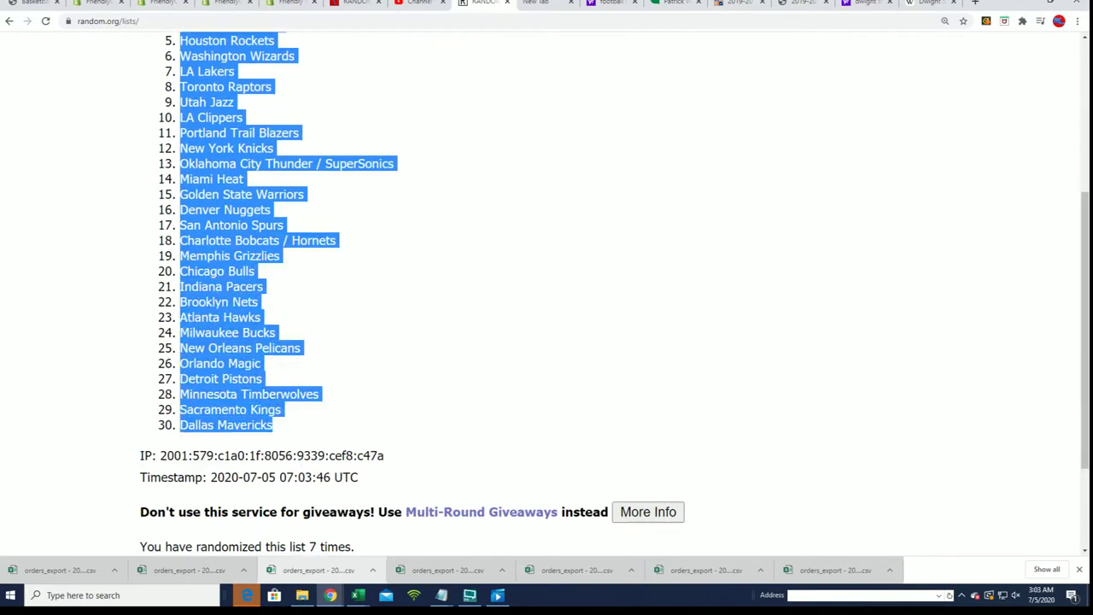
right_click(261, 398)
click(271, 407)
scroll(418, 427, up, 3)
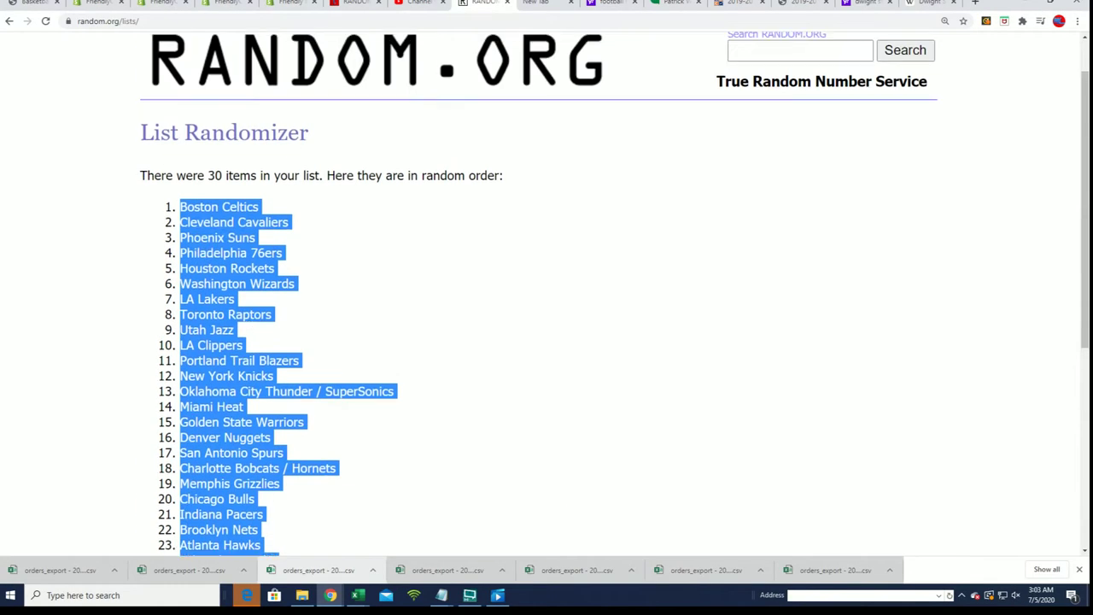
Step: Switch to the Excel workbook and paste the randomized teams as unformatted text into the TEAM NAMES column, starting at B2
key(alt+Tab)
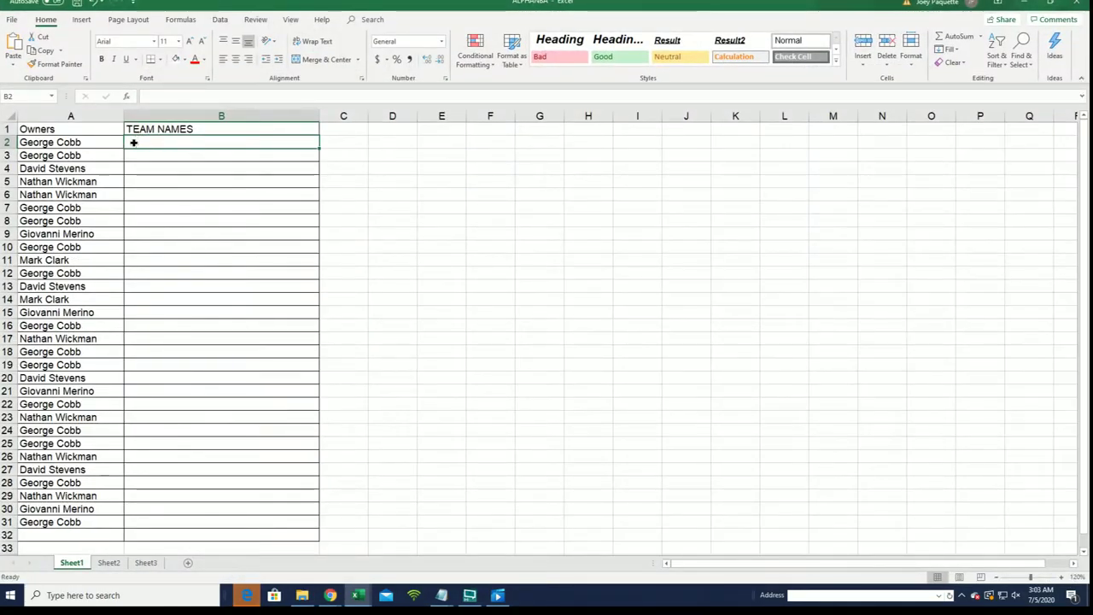
right_click(133, 143)
click(166, 208)
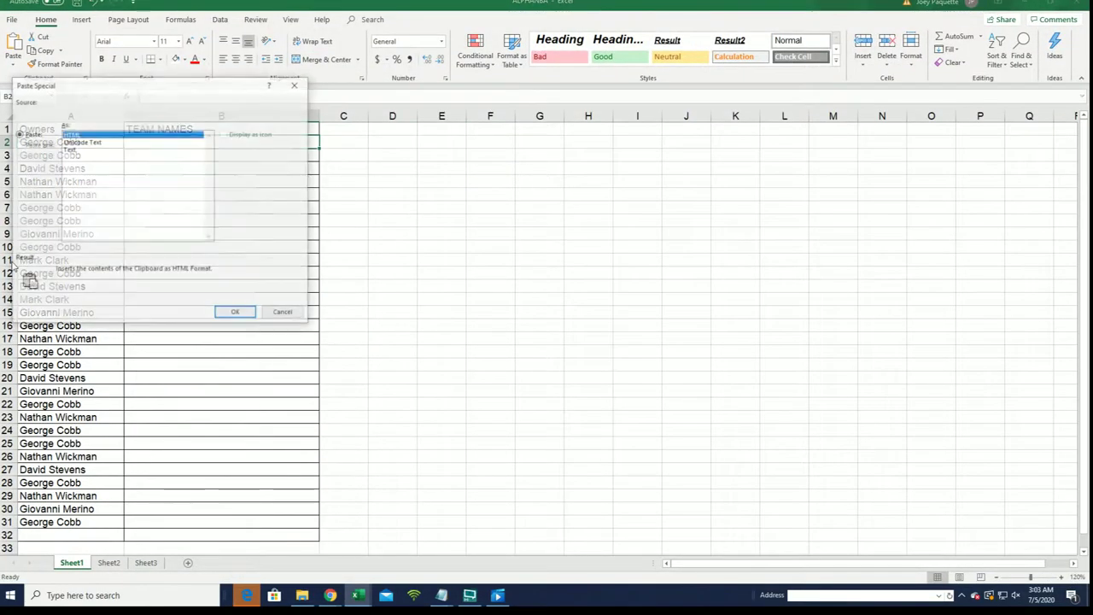
click(68, 149)
click(235, 312)
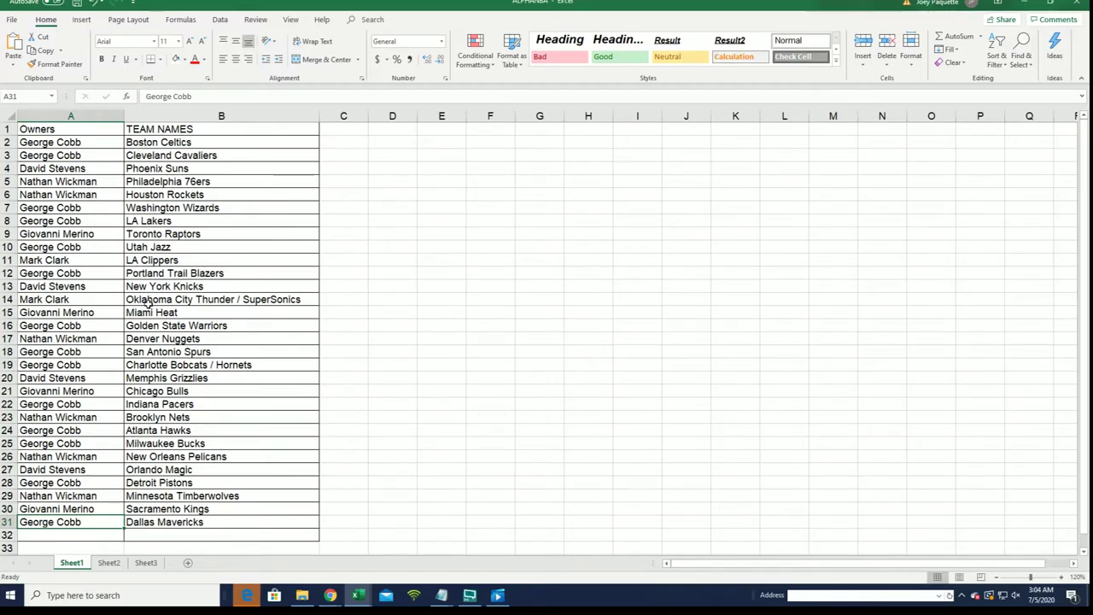
Step: Sort the rows alphabetically from A to Z by team name, expanding the selection to keep owners with their teams
click(122, 220)
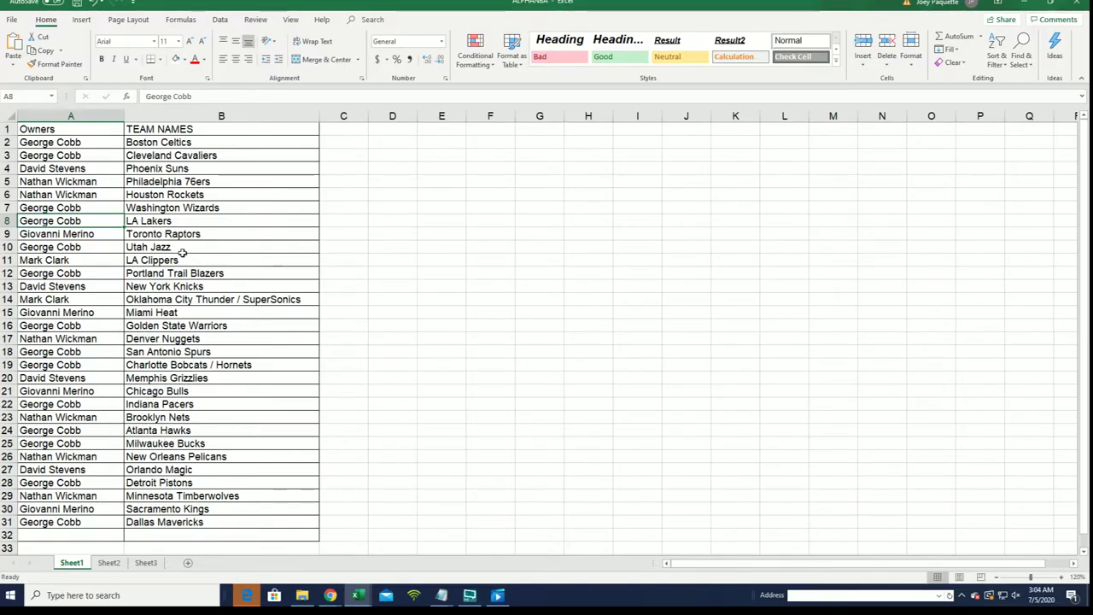
drag(173, 147, 156, 535)
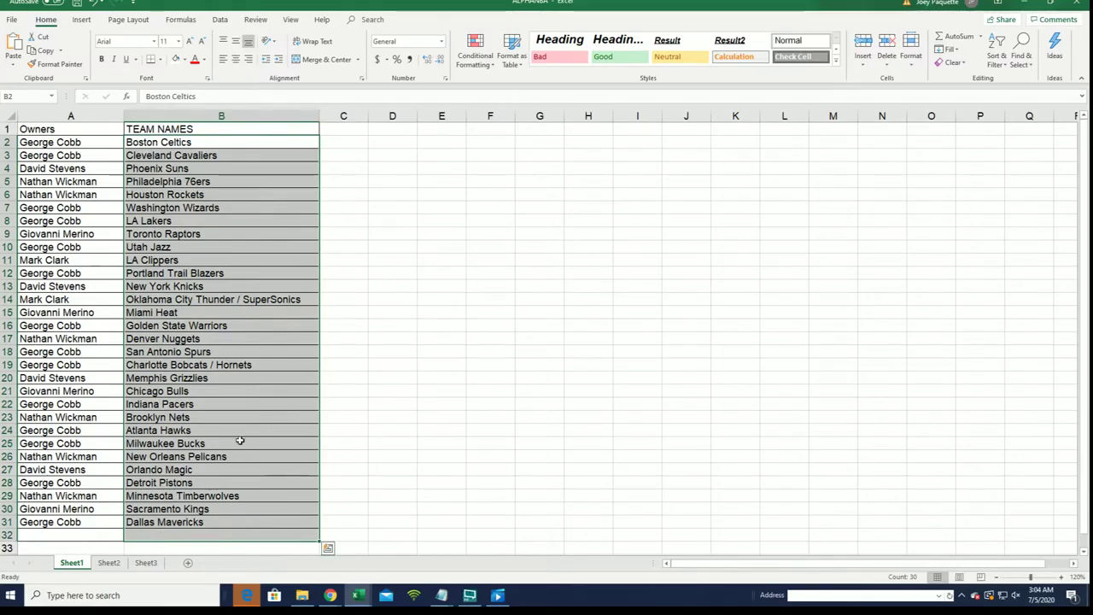
click(997, 52)
click(1007, 84)
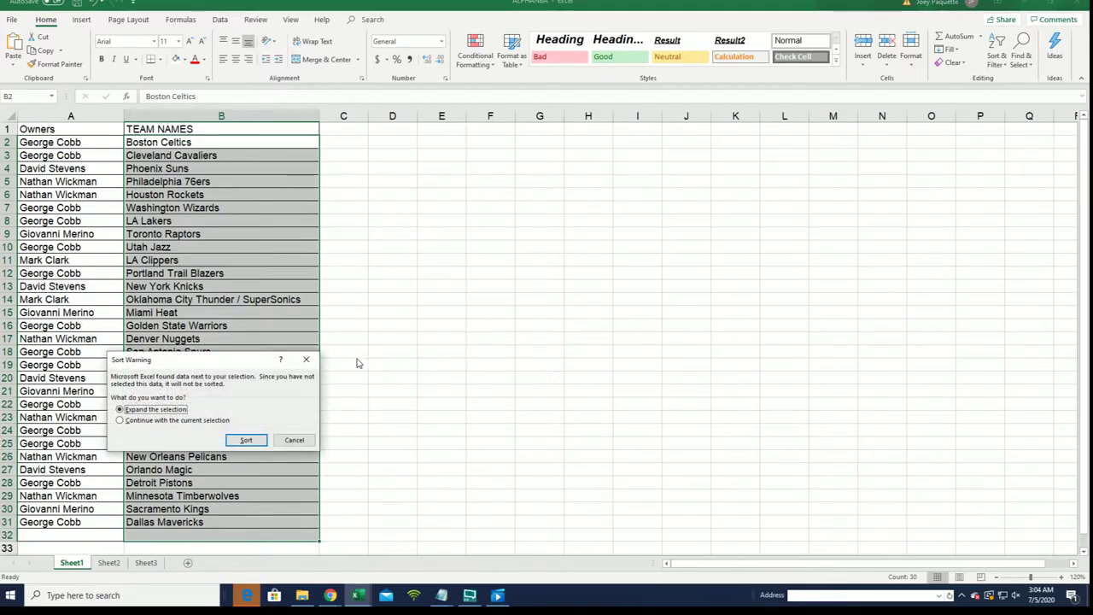
click(246, 440)
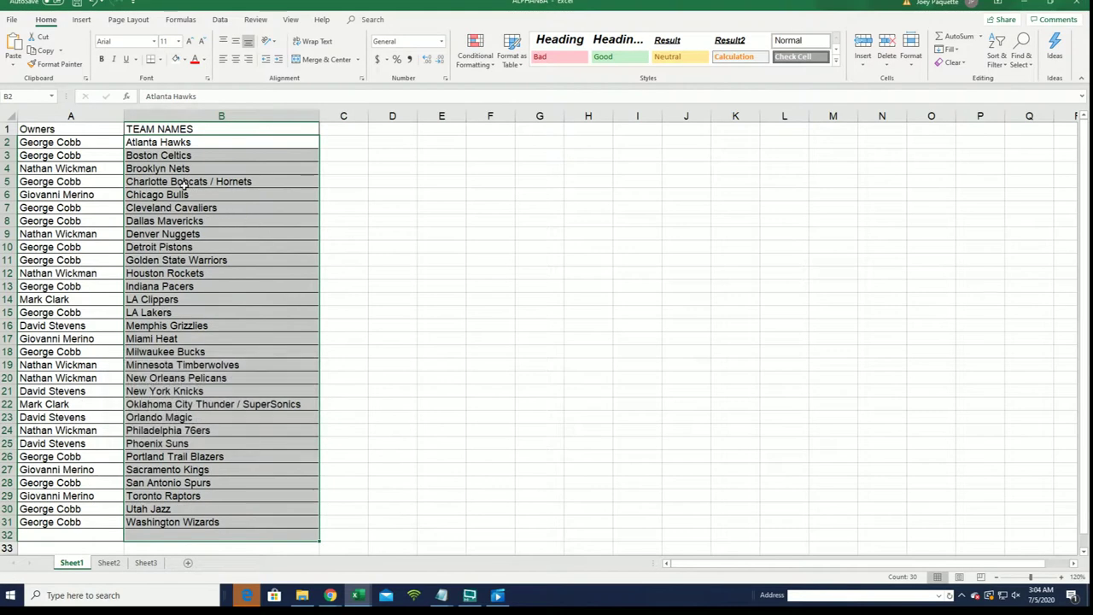
Step: Narrow the Owners column to fit closely around the names
click(111, 115)
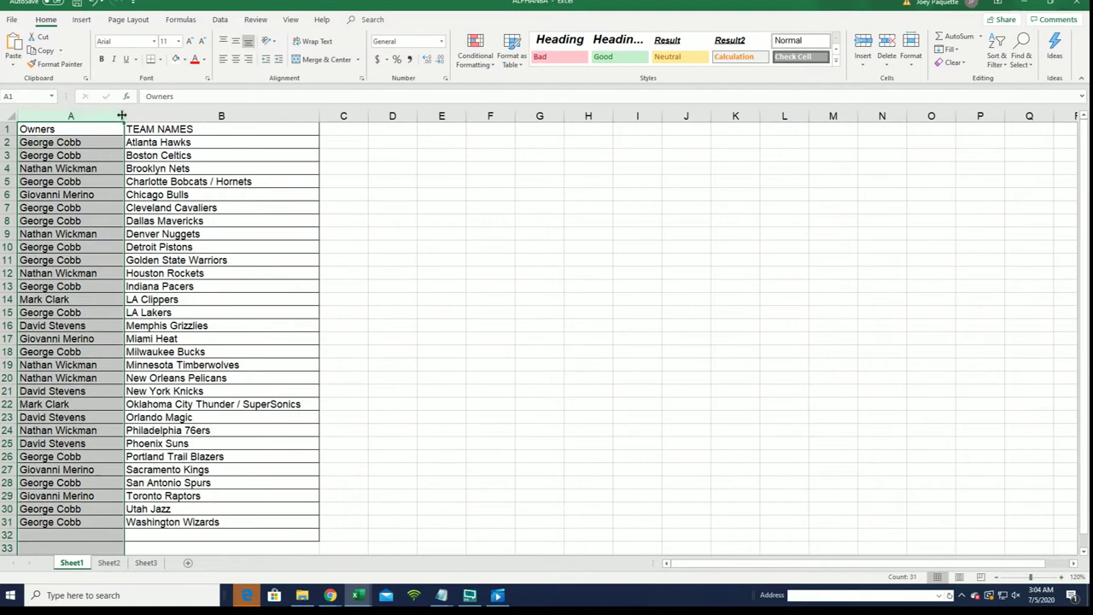
drag(124, 116, 105, 119)
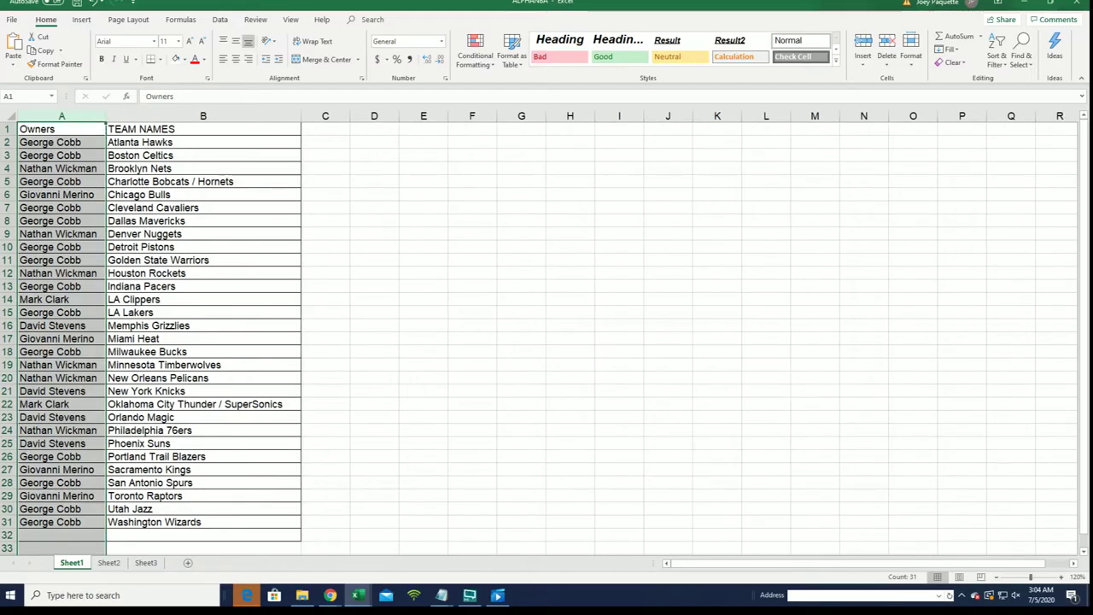